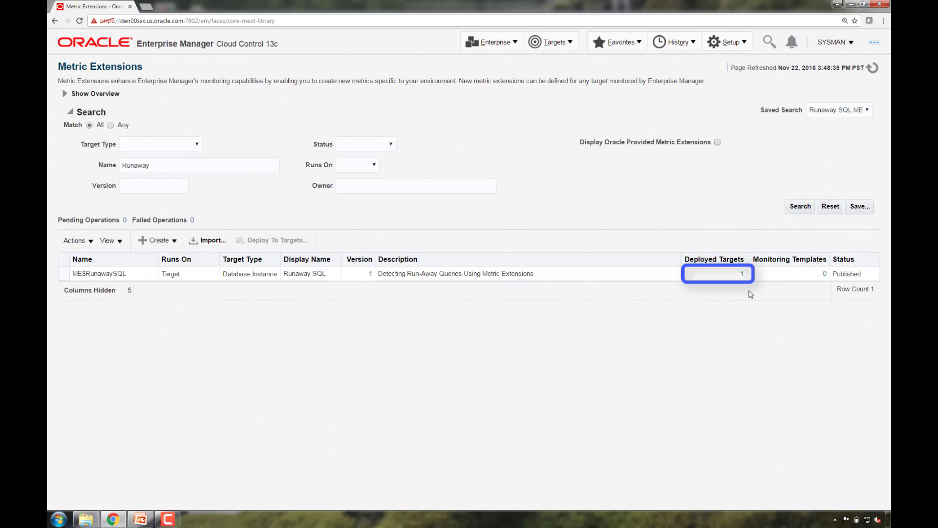
Open the orcl.us.oracle.com database from the Runaway SQL extension's deployed targets and show its All Metrics page
left_click(743, 274)
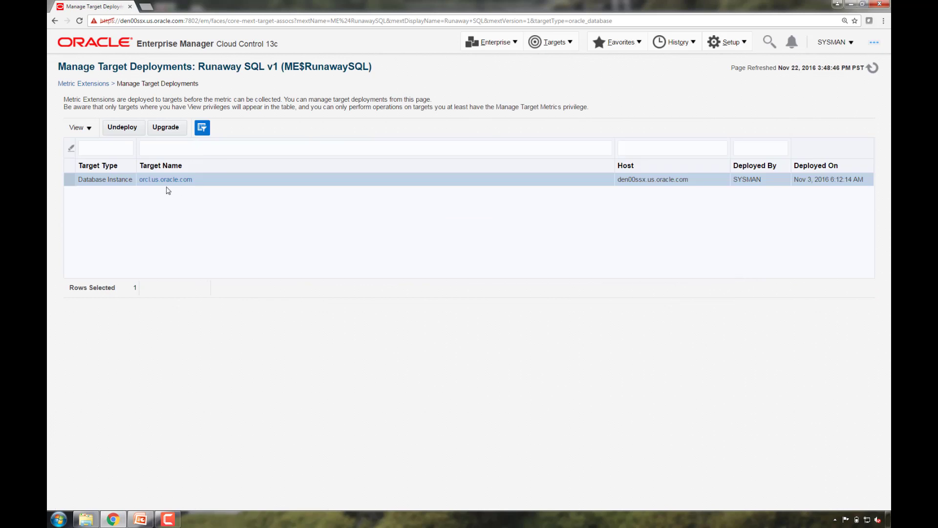
left_click(167, 182)
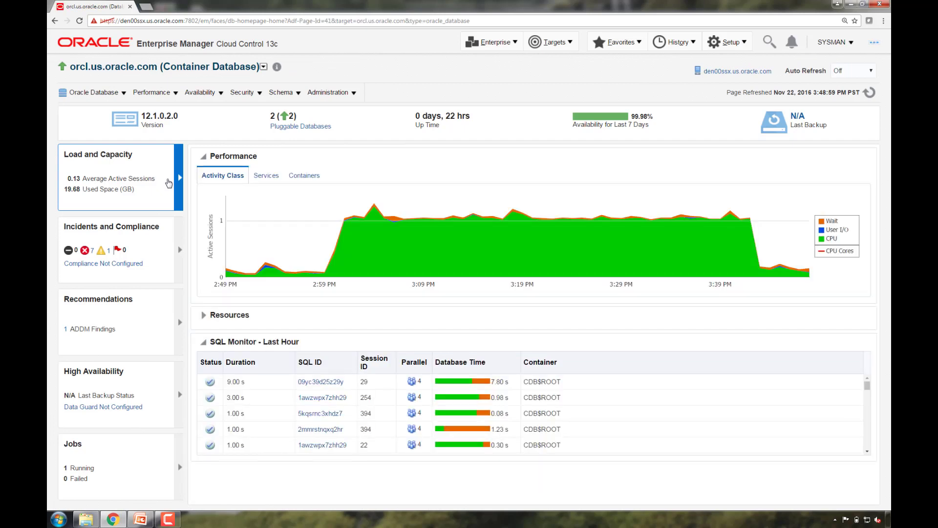
left_click(120, 96)
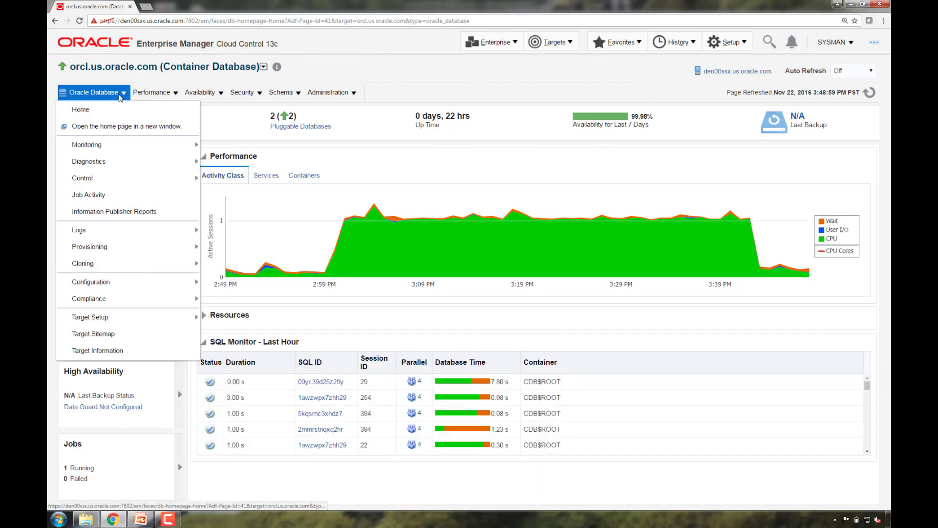
mouse_move(117, 147)
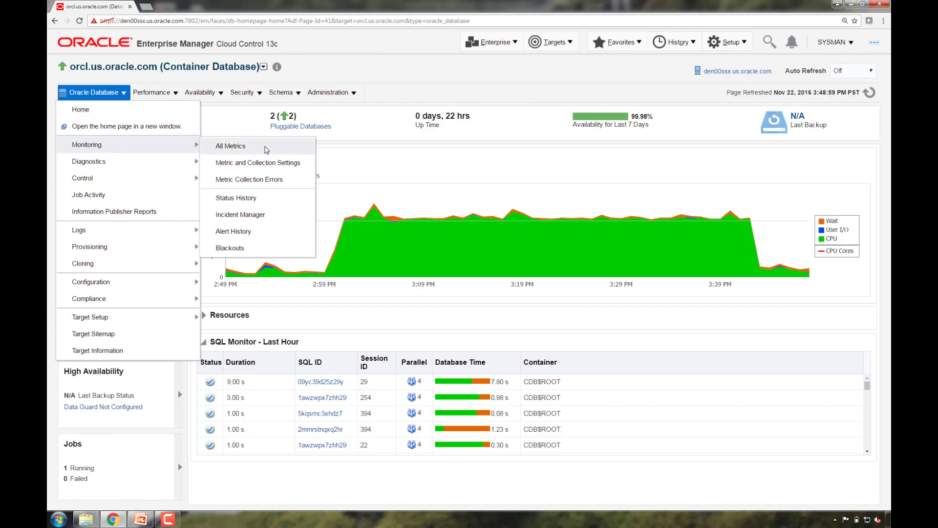
left_click(265, 147)
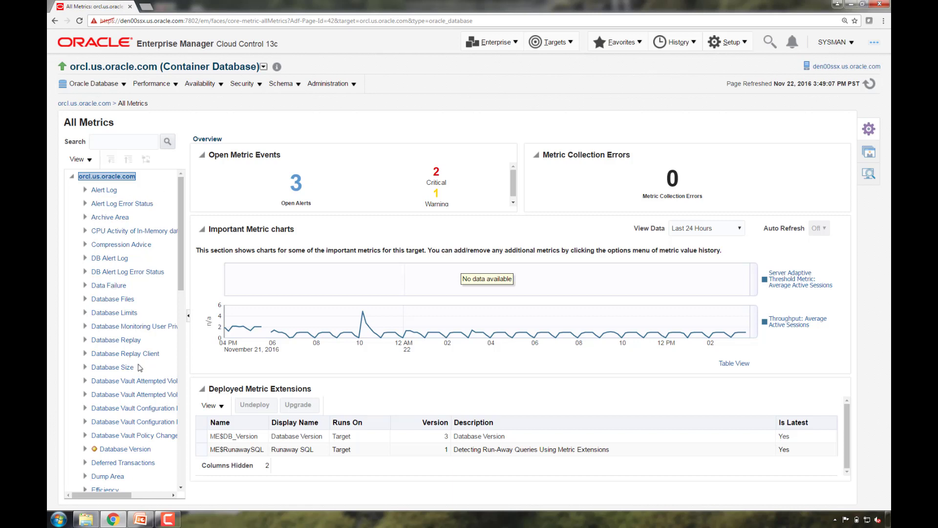
Expand the Runaway SQL metric group and view its # of Executions and Sample User metrics
left_click(182, 364)
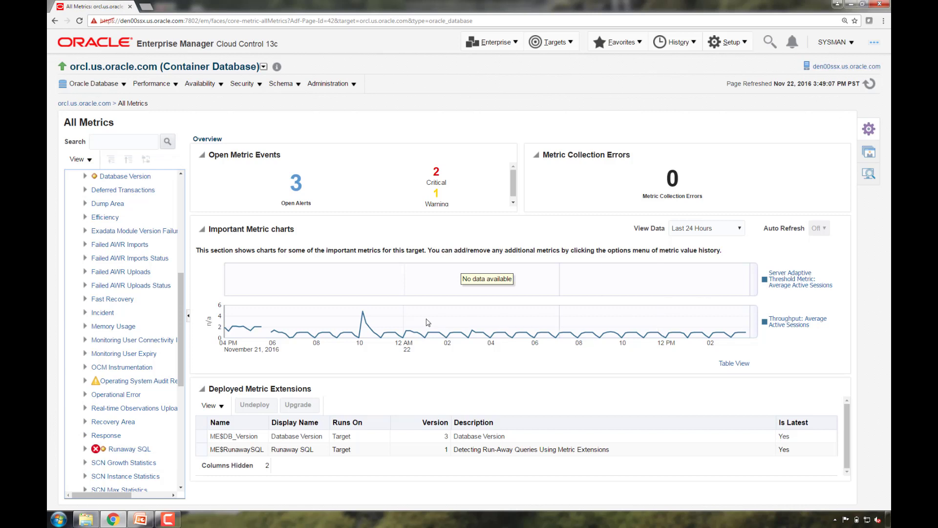
scroll(76, 219, "down", 5)
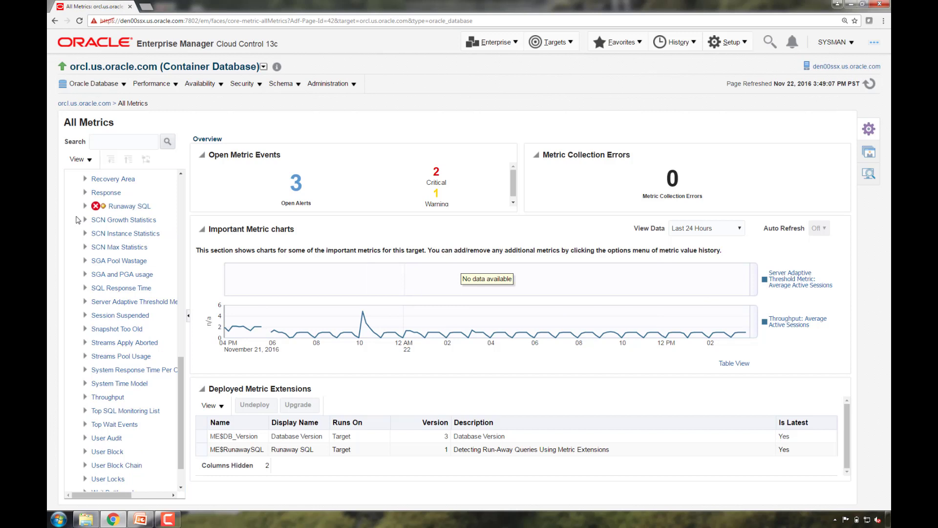
left_click(85, 205)
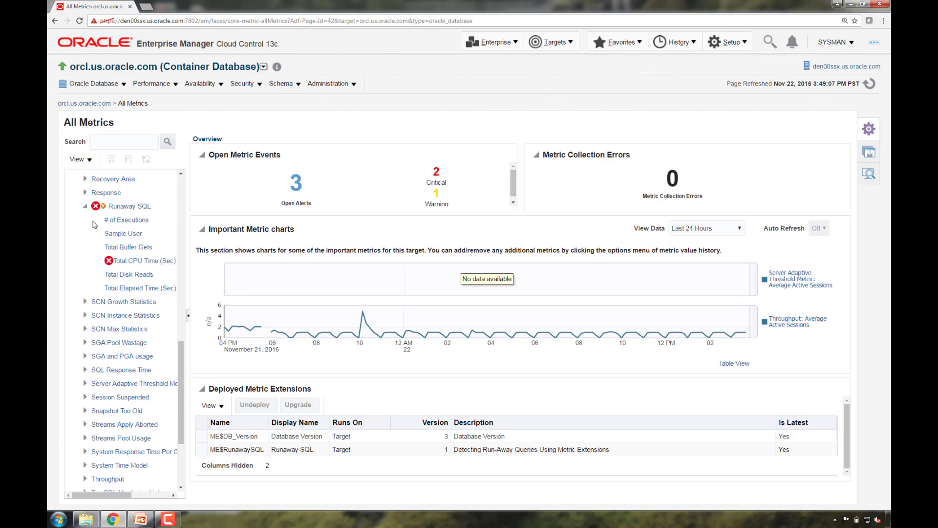
left_click(134, 221)
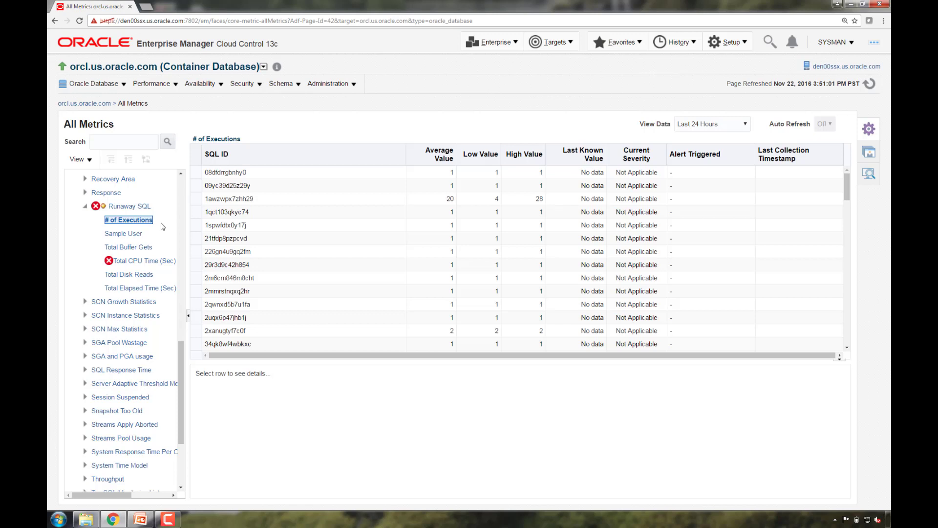
key("Down")
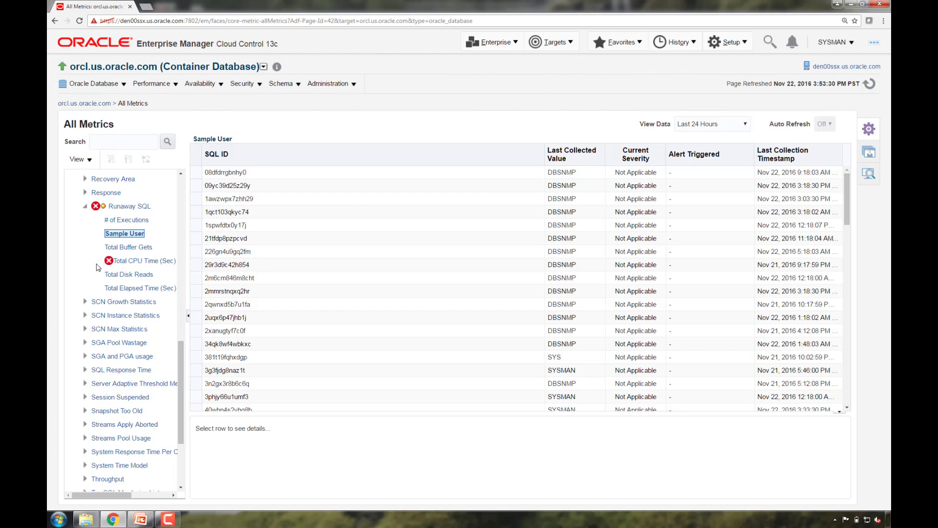
View the Total CPU Time (Sec) metric and show the details for SQL ID c3h14su0j6s8y
left_click(139, 263)
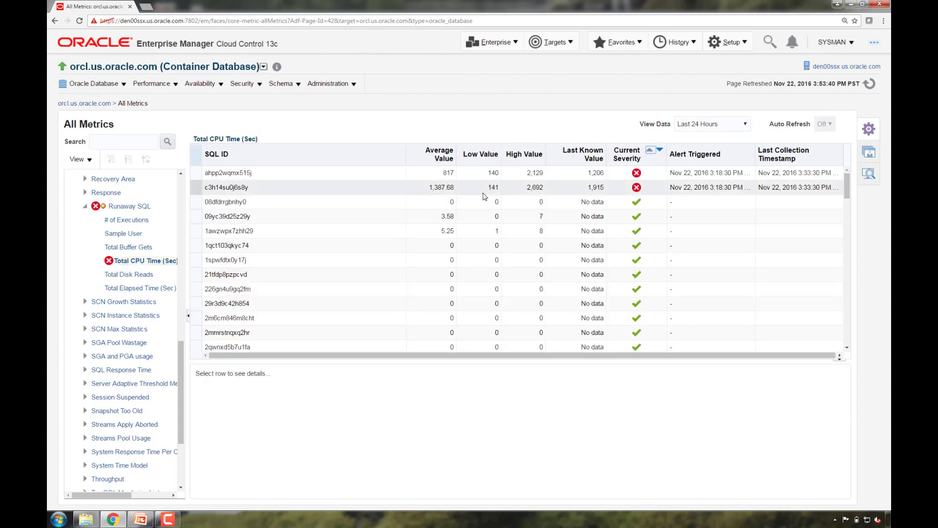
left_click(377, 188)
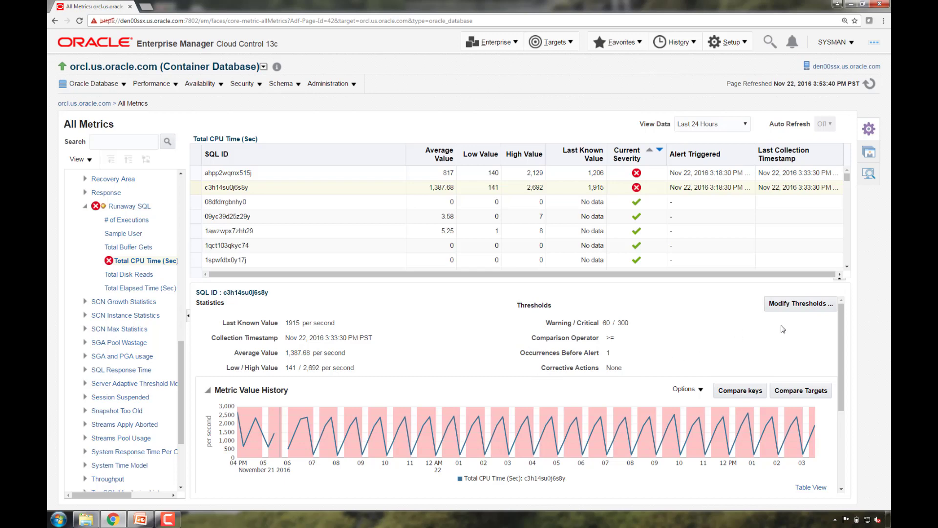
Open the threshold settings for this SQL ID and view the suggestion chart for the past week, 2 hours and 15 minutes
left_click(798, 309)
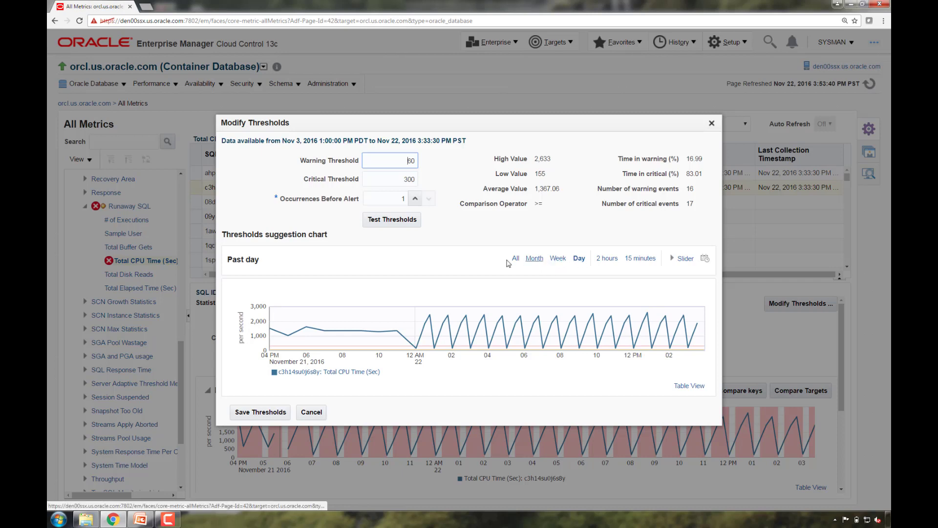
left_click(562, 267)
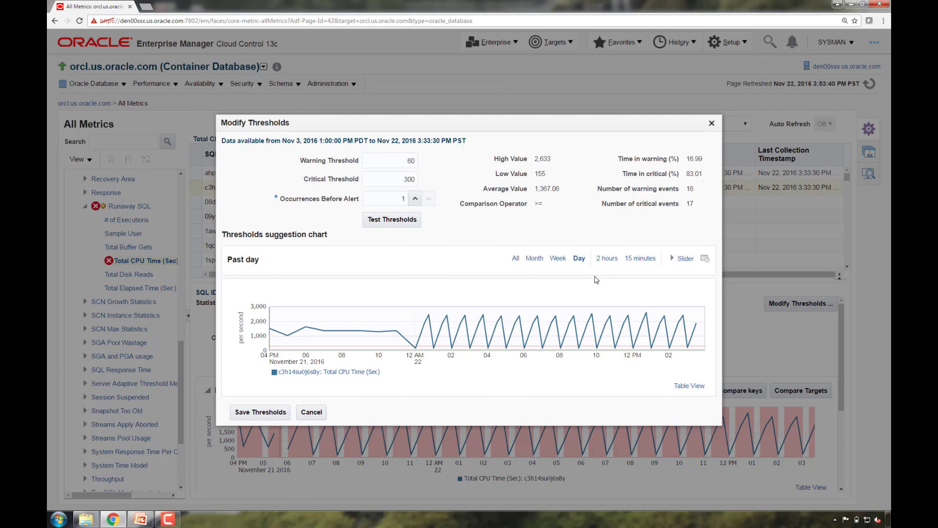
left_click(558, 262)
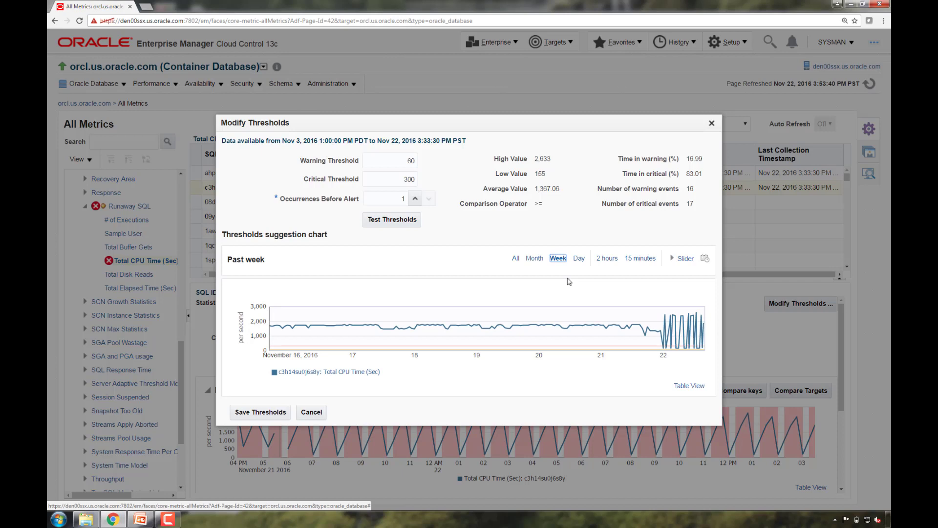
left_click(611, 262)
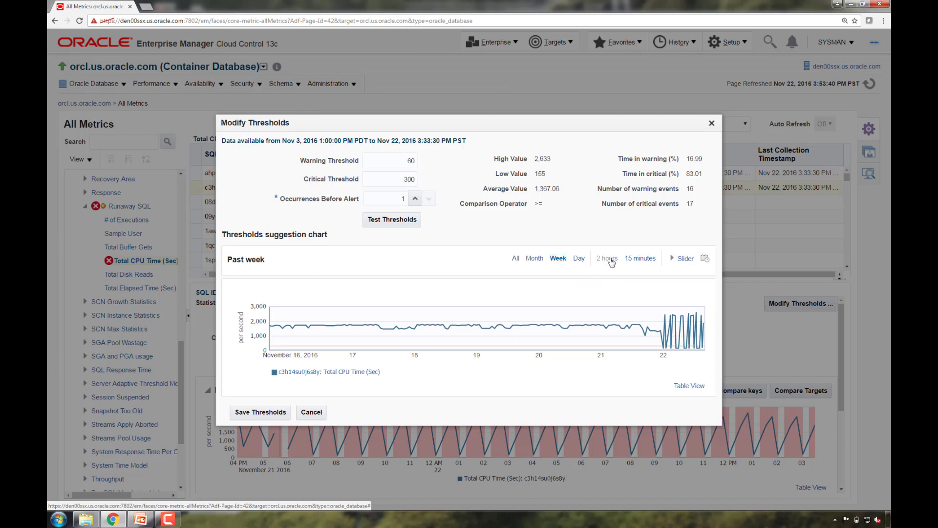
left_click(641, 259)
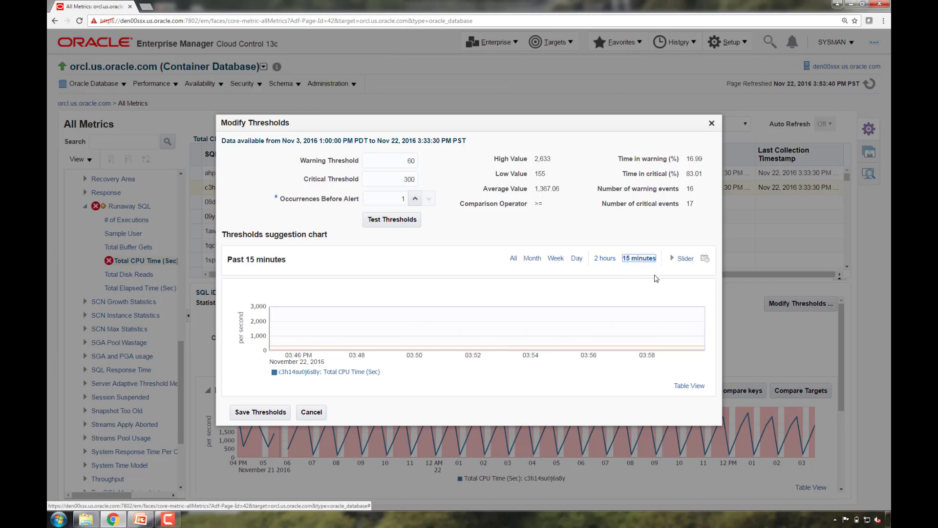
Show the time slider of the thresholds suggestion chart and extend its range to the past 3 weeks
left_click(680, 258)
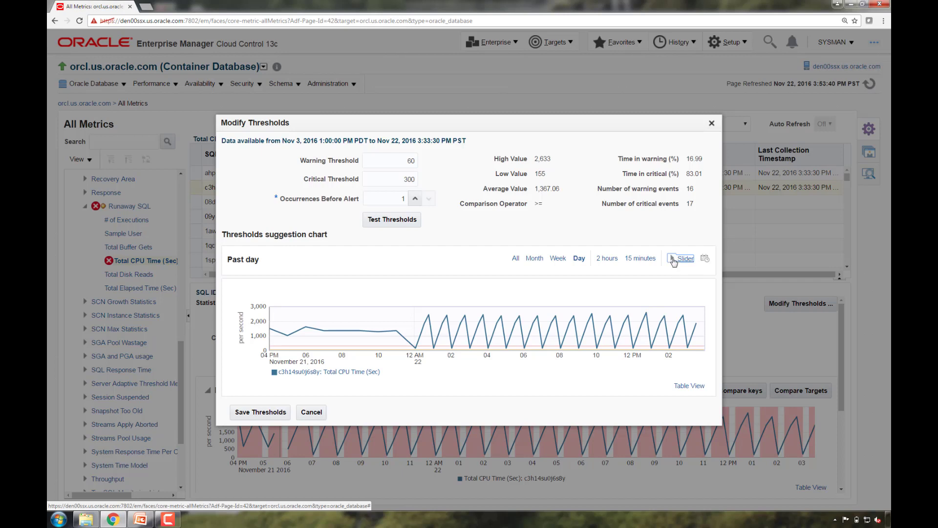
left_click(674, 258)
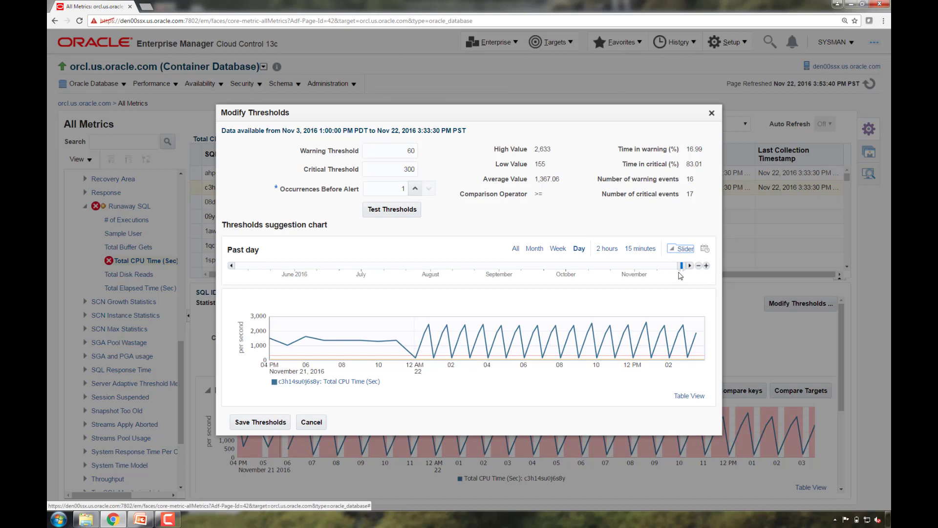
left_click_drag(680, 265, 631, 268)
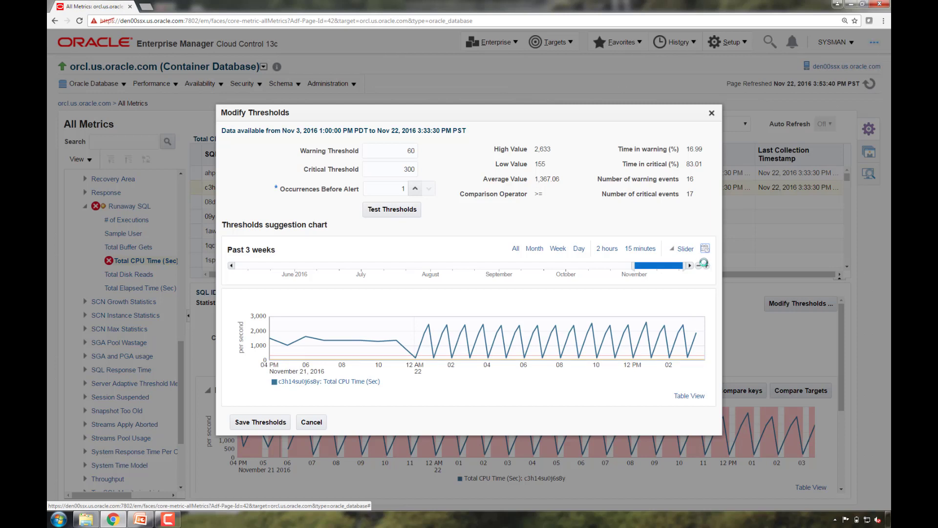
View the custom date and time range options for the chart, and close the threshold settings without saving
left_click(705, 251)
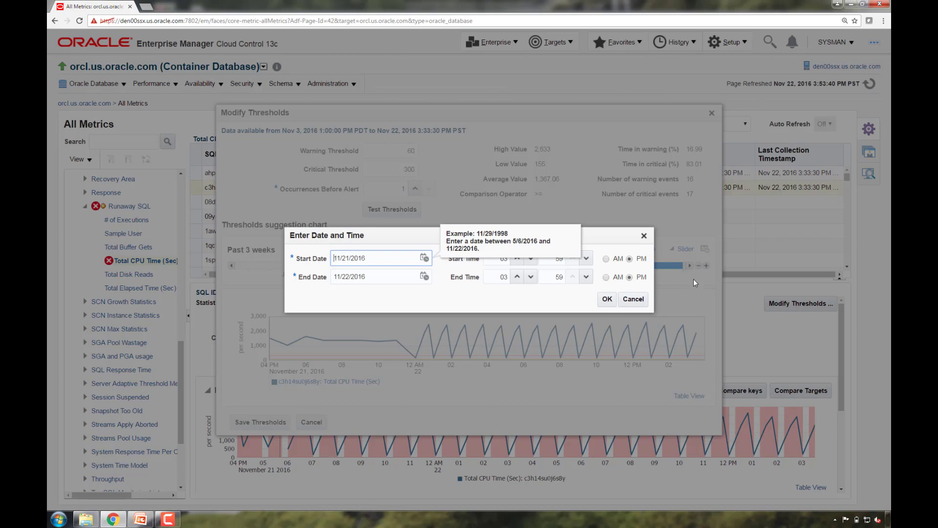
left_click(569, 303)
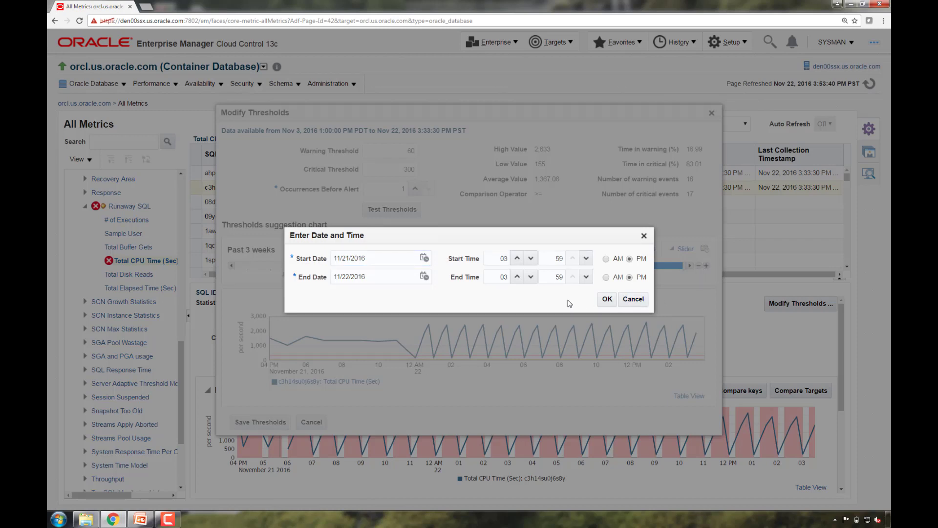
left_click(631, 301)
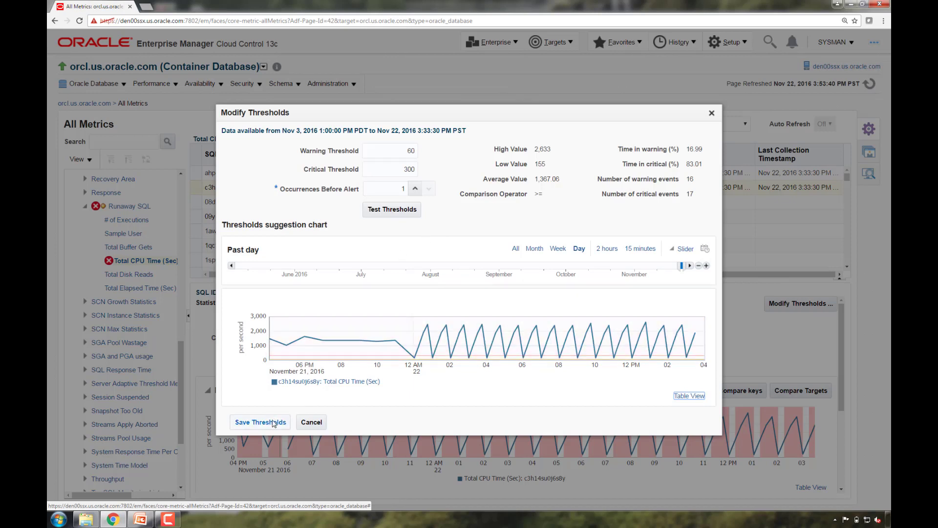
left_click(309, 425)
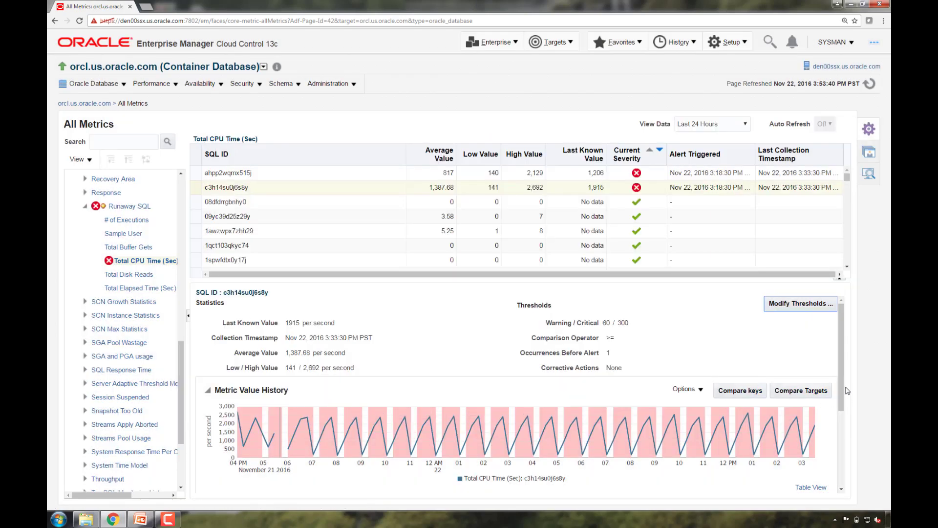
Compare the SQL ID's Total CPU Time history with key ahpp2wqmx515j and reset the graph
left_click(740, 391)
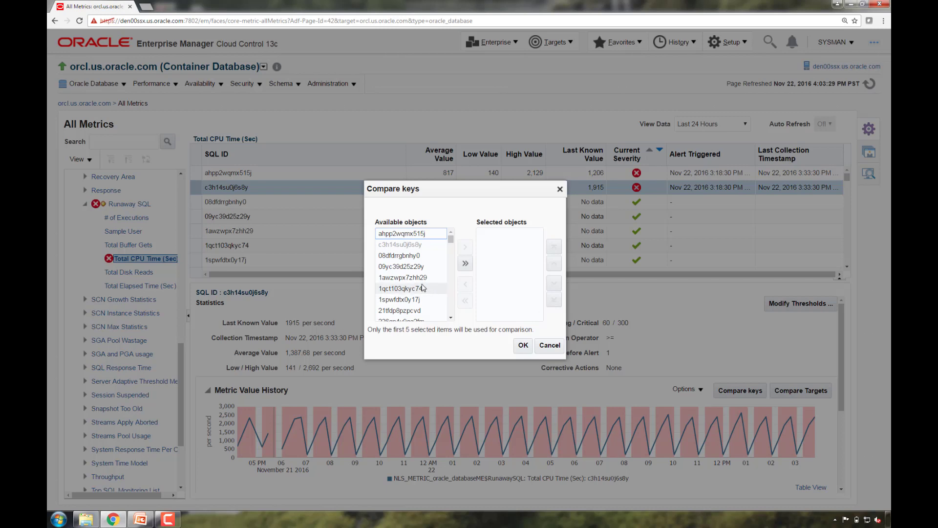
left_click(415, 234)
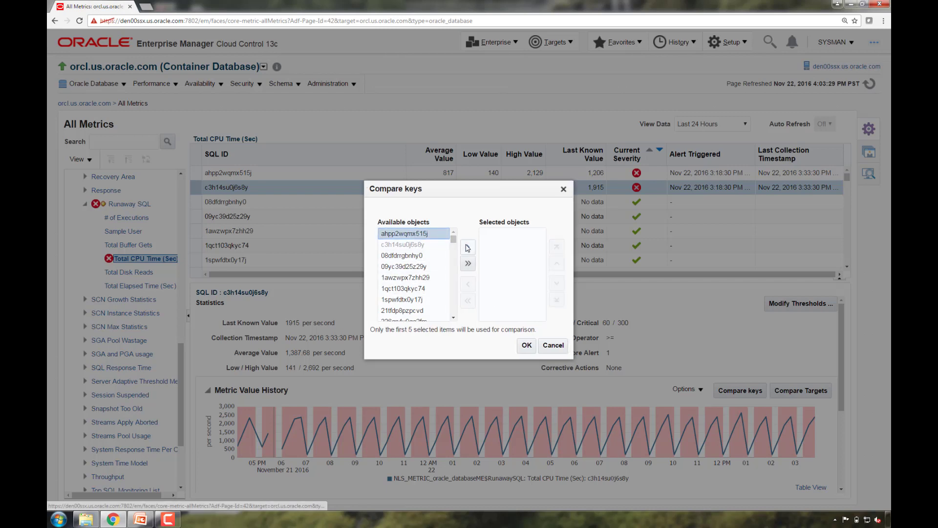
left_click(468, 247)
left_click(528, 345)
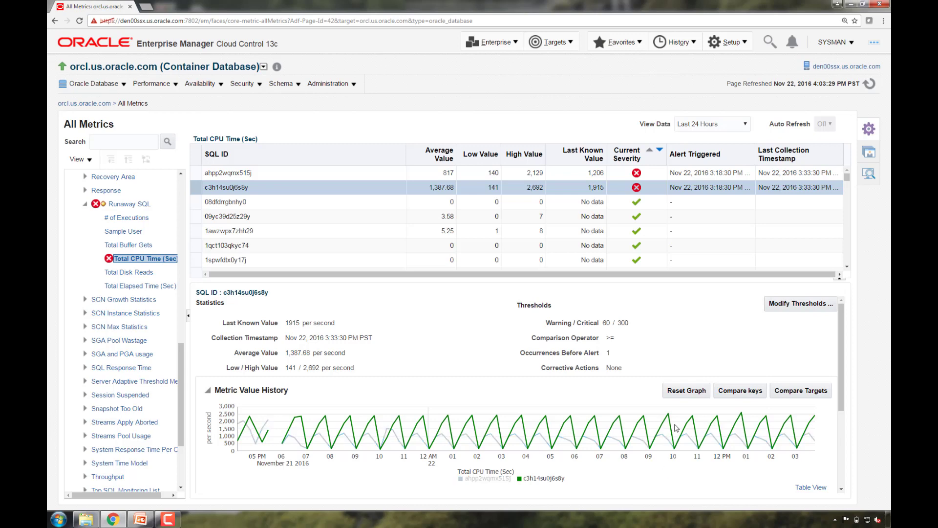
left_click(679, 395)
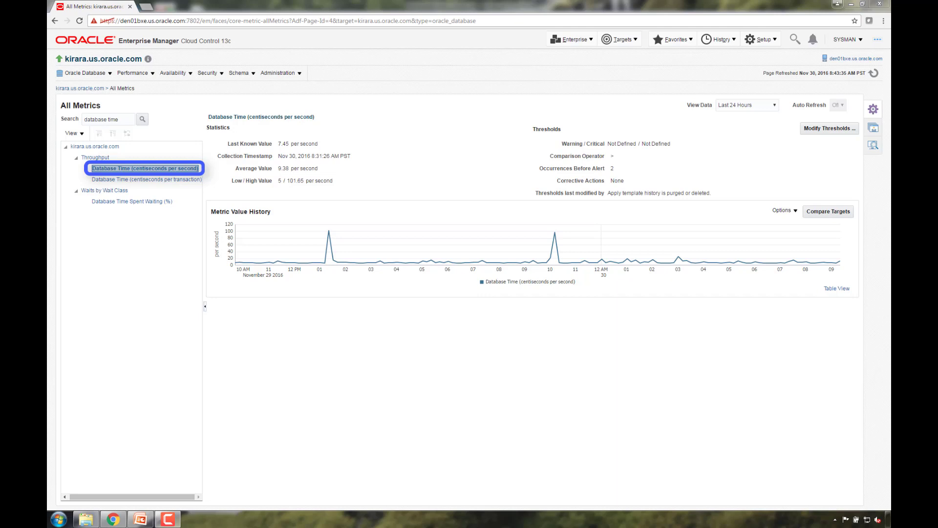
Compare the Database Time (centiseconds per second) history with target eva3.us.oracle.com and inspect the peak shortly after 10 PM
left_click(831, 214)
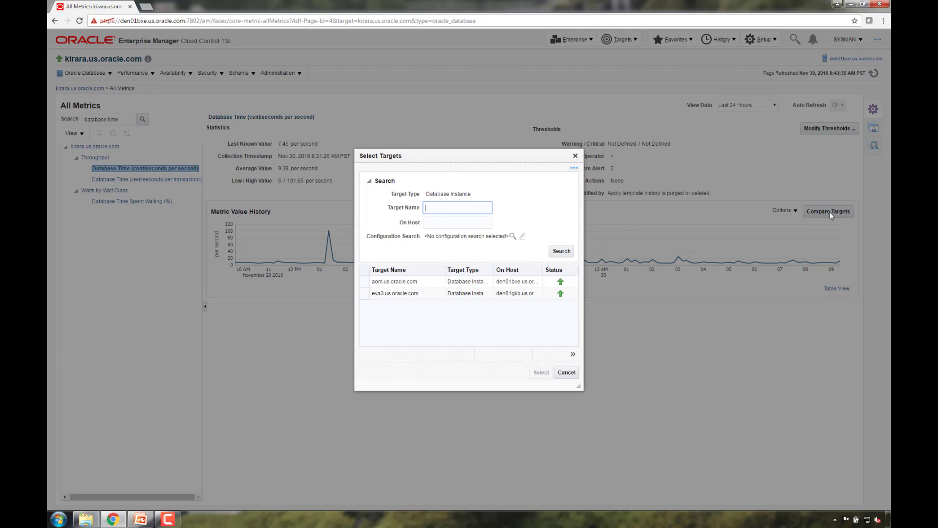
left_click(419, 295)
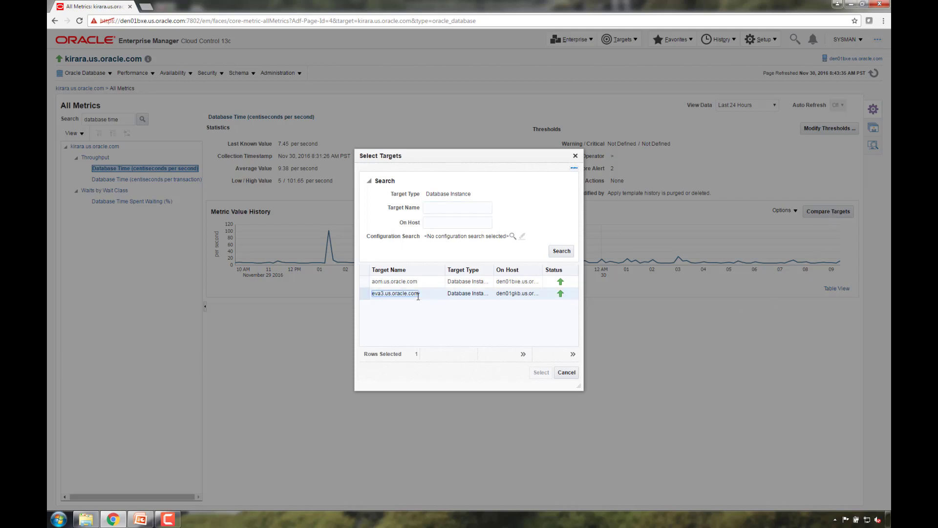
left_click(541, 372)
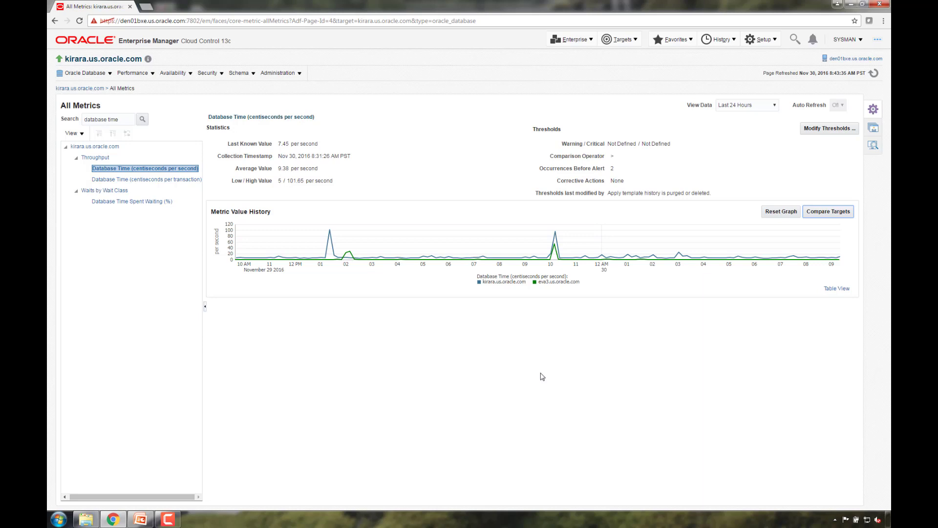
mouse_move(556, 236)
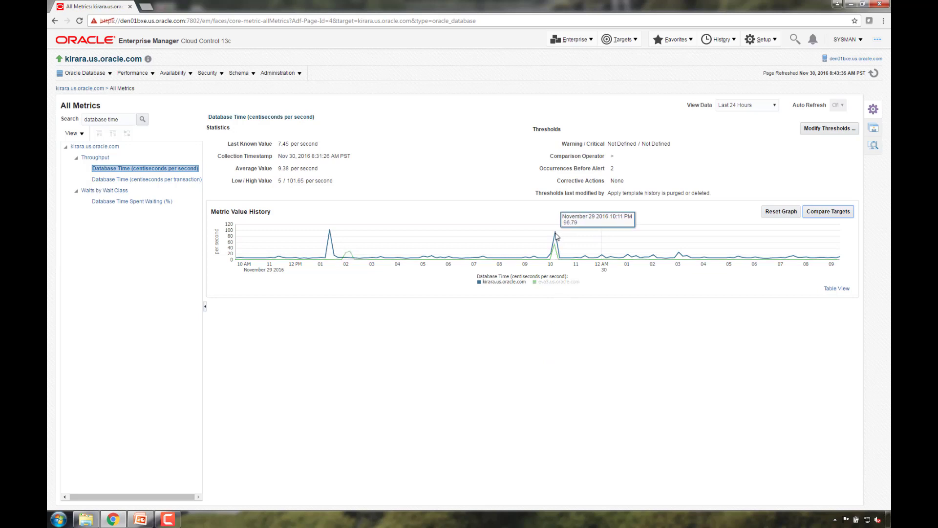